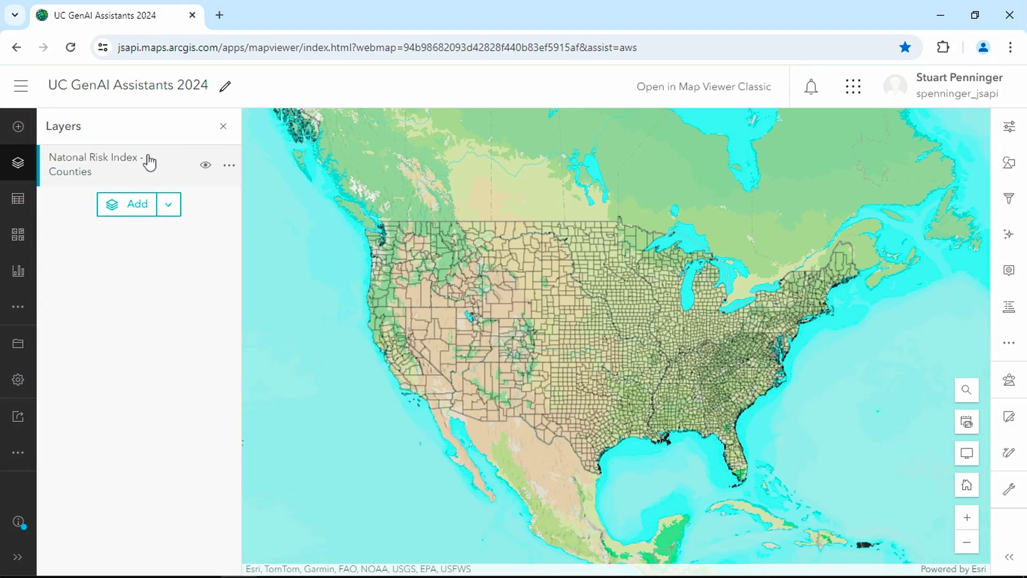
# Step: Generate a county style from the prompt 'show high temperatures in red' for the National Risk Index layer
pyautogui.click(1010, 166)
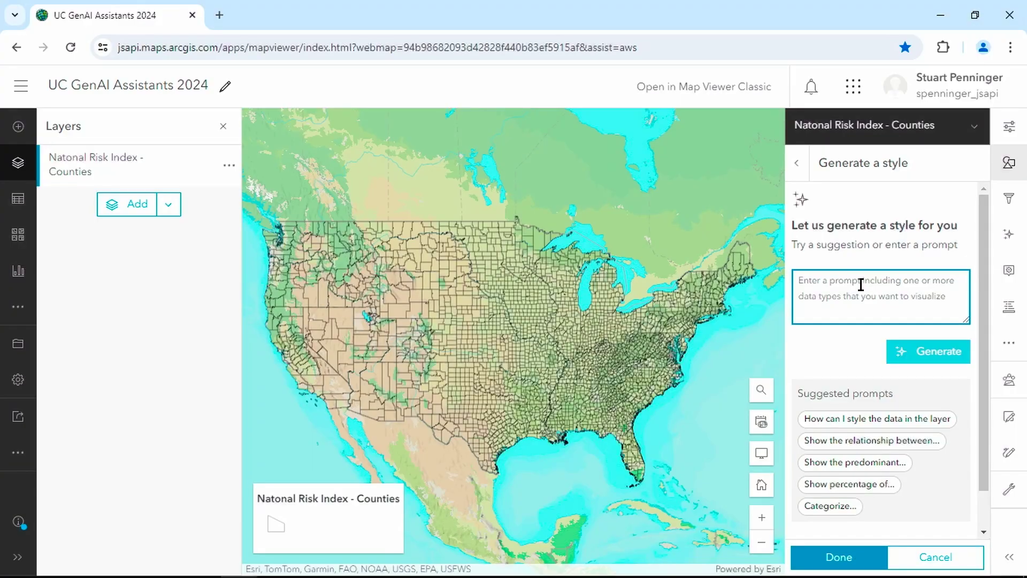
pyautogui.write('show high tempera')
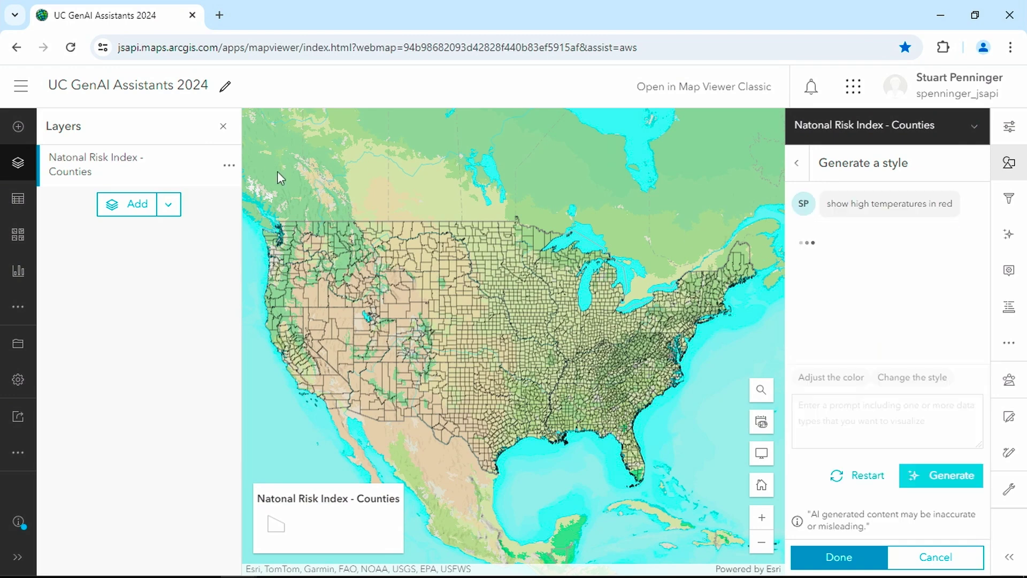
pyautogui.click(18, 165)
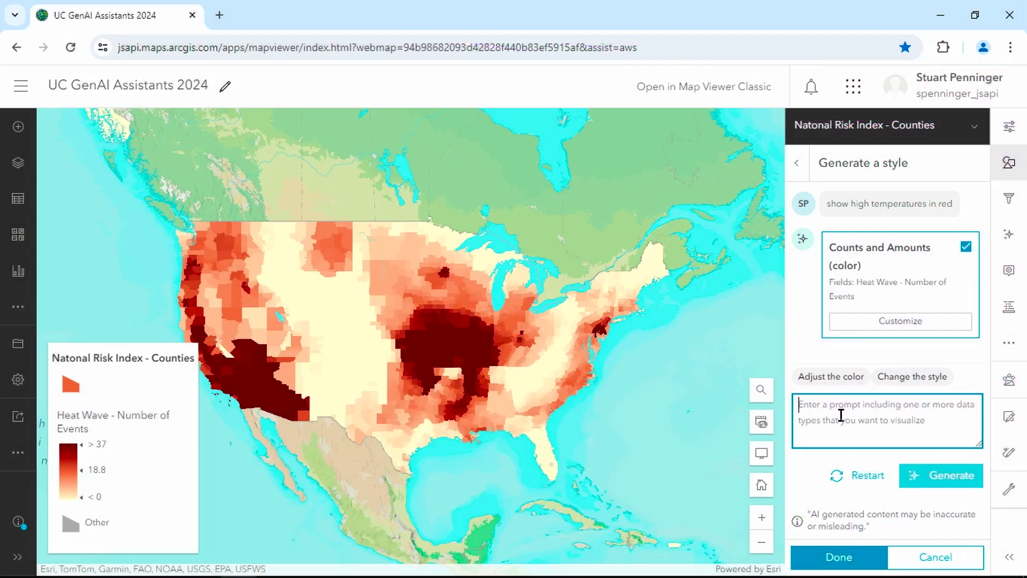
# Step: Restyle the counties with the prompt 'show the relationship between droughts and heat waves'
pyautogui.click(841, 415)
pyautogui.write('show the relationship between')
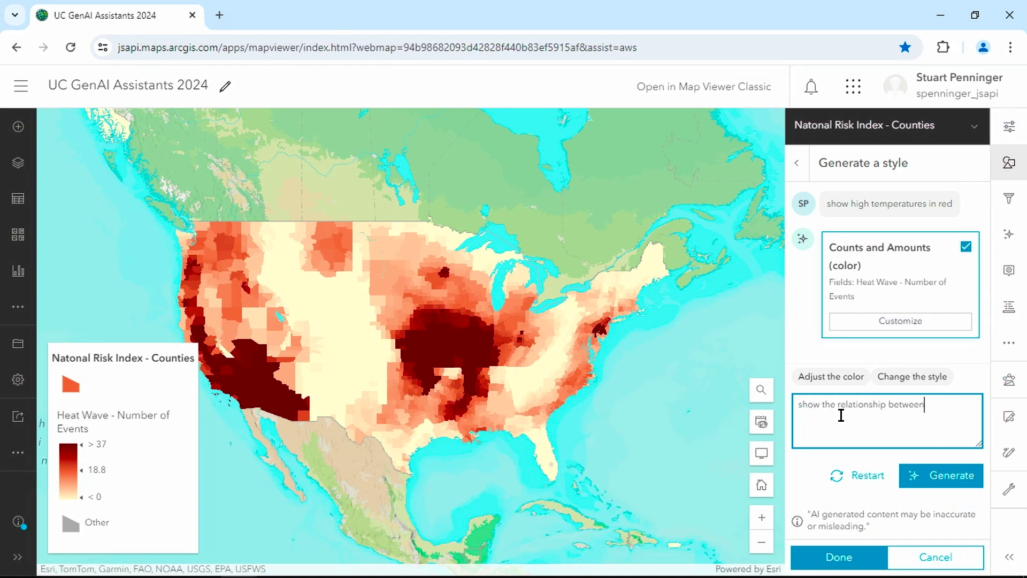
pyautogui.write(' droughts and heat waves')
pyautogui.press('Return')
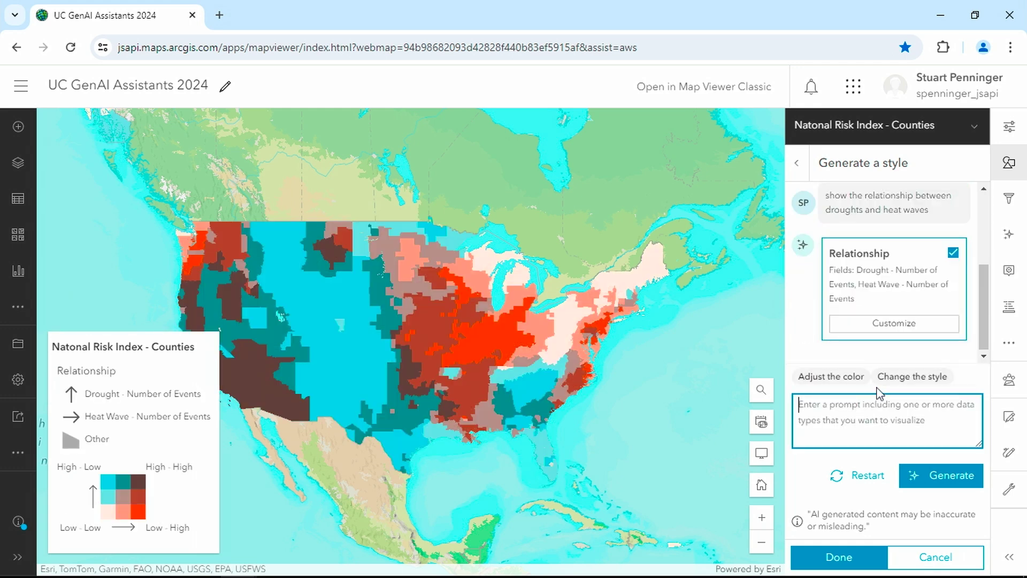
pyautogui.moveTo(663, 393); pyautogui.dragTo(705, 389)
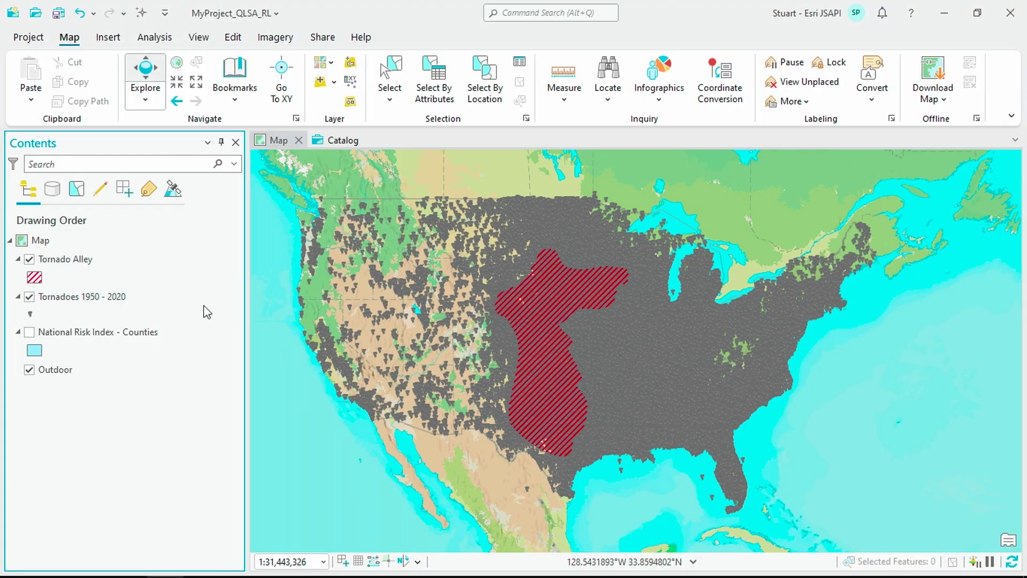
# Step: Start a query layer on Tornado_Data_DB.sde using the tornado_points_b and tornado_alley tables
pyautogui.click(206, 302)
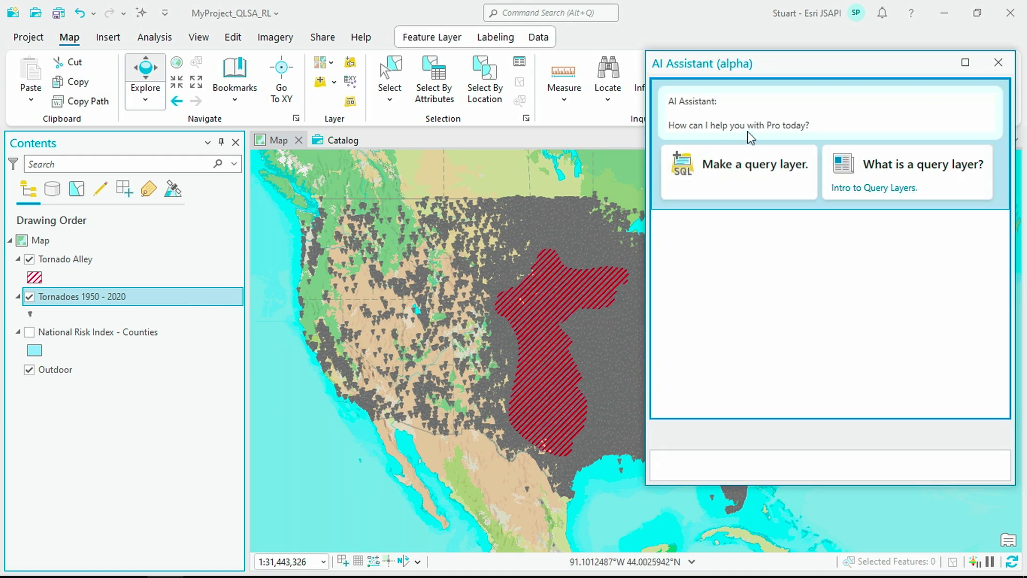
pyautogui.click(742, 169)
pyautogui.click(724, 470)
pyautogui.write('@')
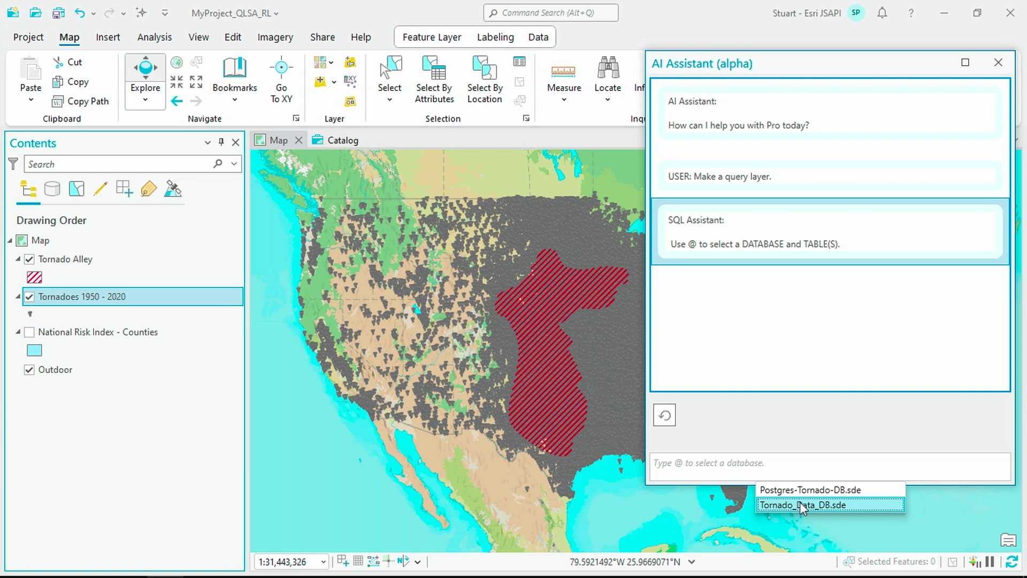
pyautogui.click(802, 504)
pyautogui.click(752, 474)
pyautogui.write('@')
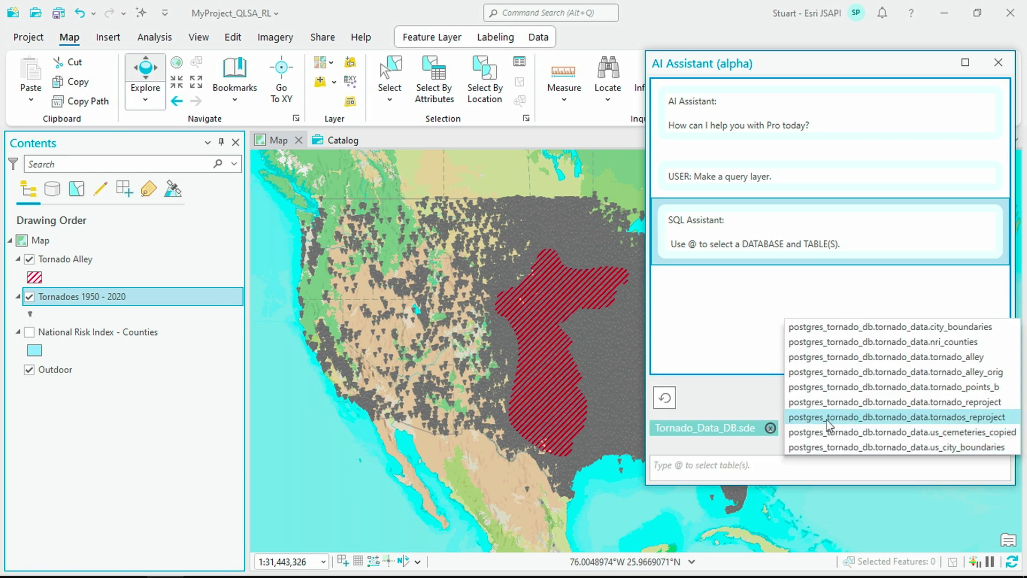
pyautogui.click(870, 386)
pyautogui.click(872, 357)
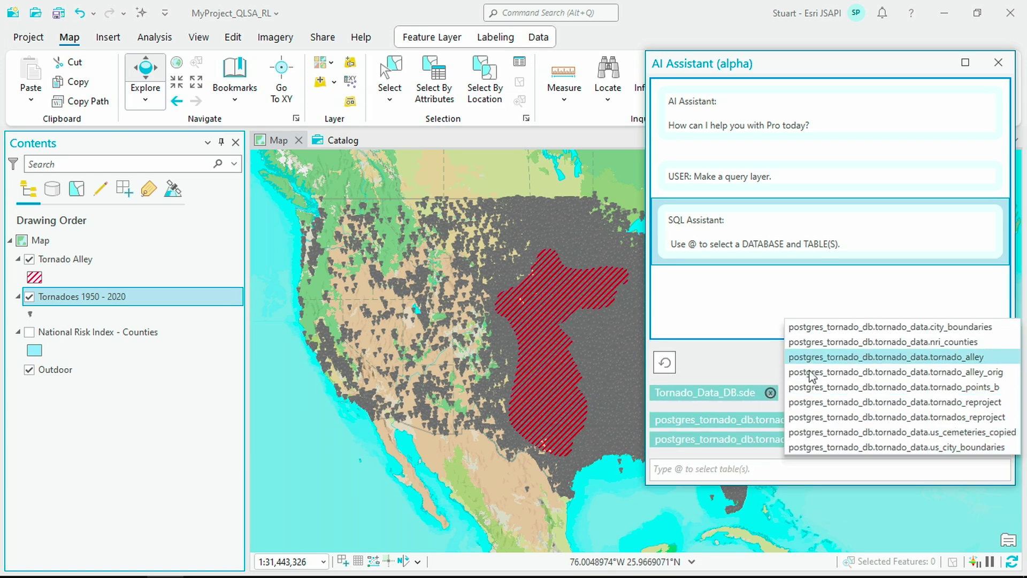
# Step: Request strong Tornado Alley tornadoes through 2020 and add the generated SQL layer to the map
pyautogui.click(719, 468)
pyautogui.write('sho')
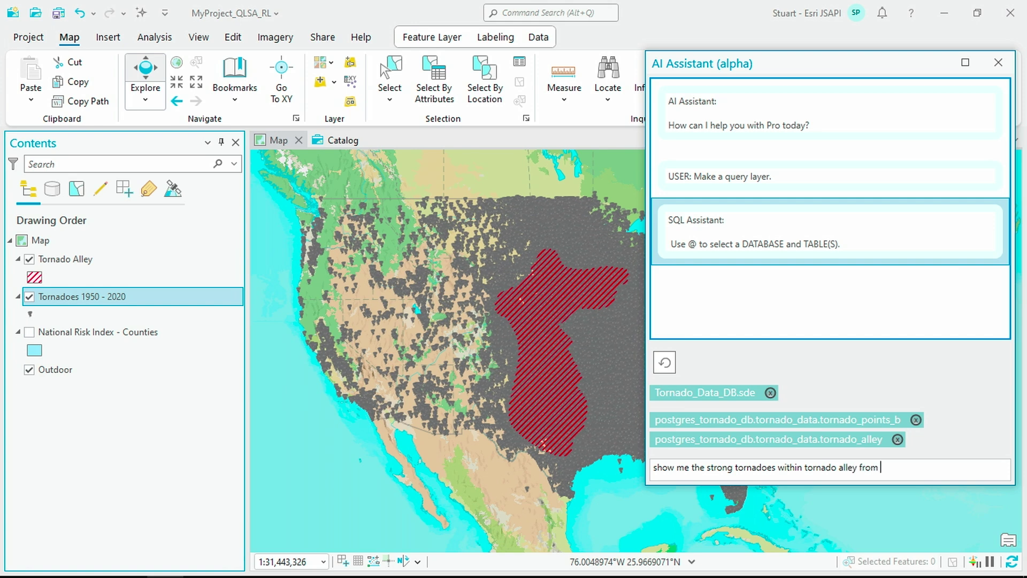
pyautogui.write('o 2020')
pyautogui.press('Return')
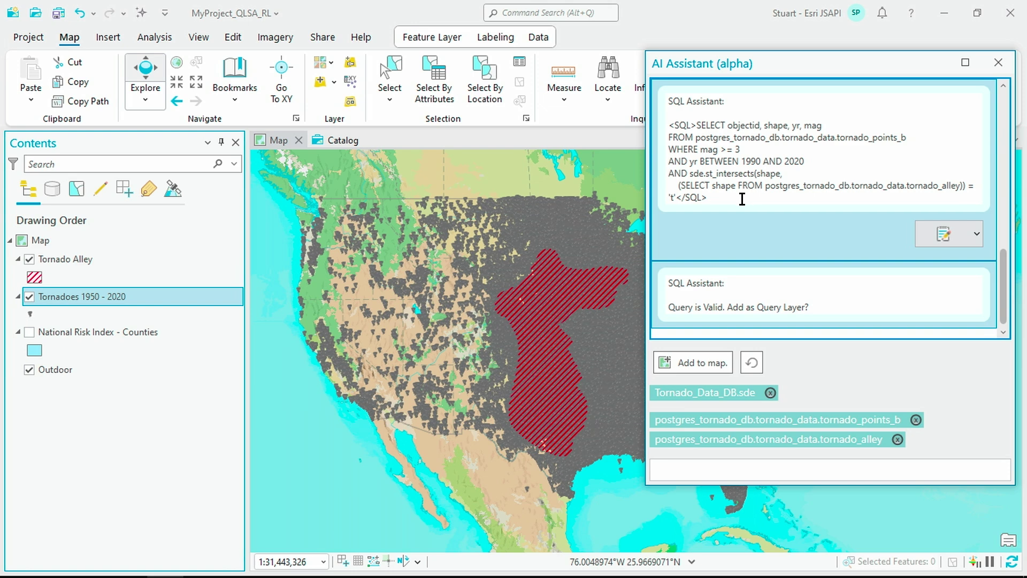
pyautogui.moveTo(712, 199); pyautogui.dragTo(666, 127)
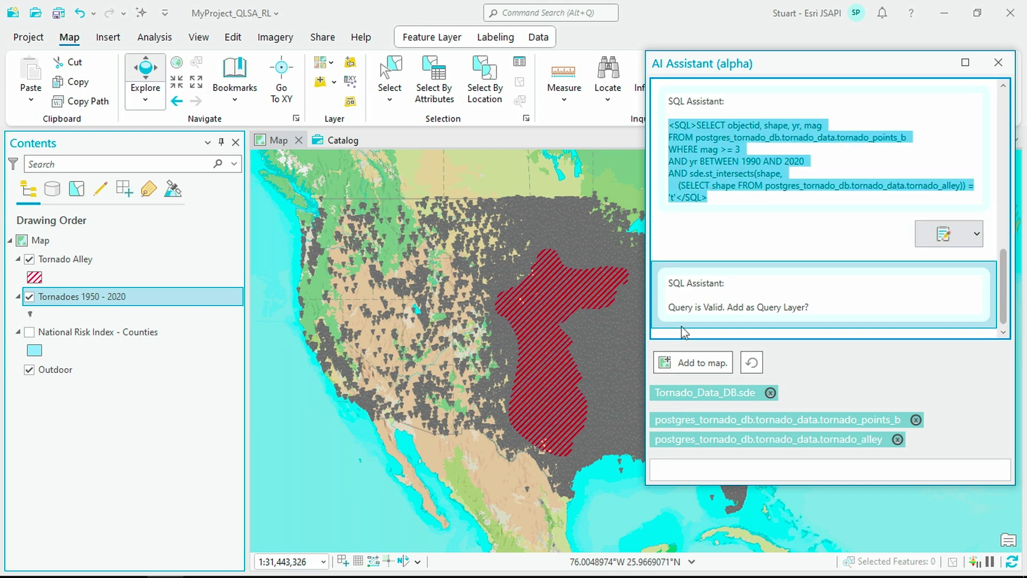
pyautogui.click(695, 363)
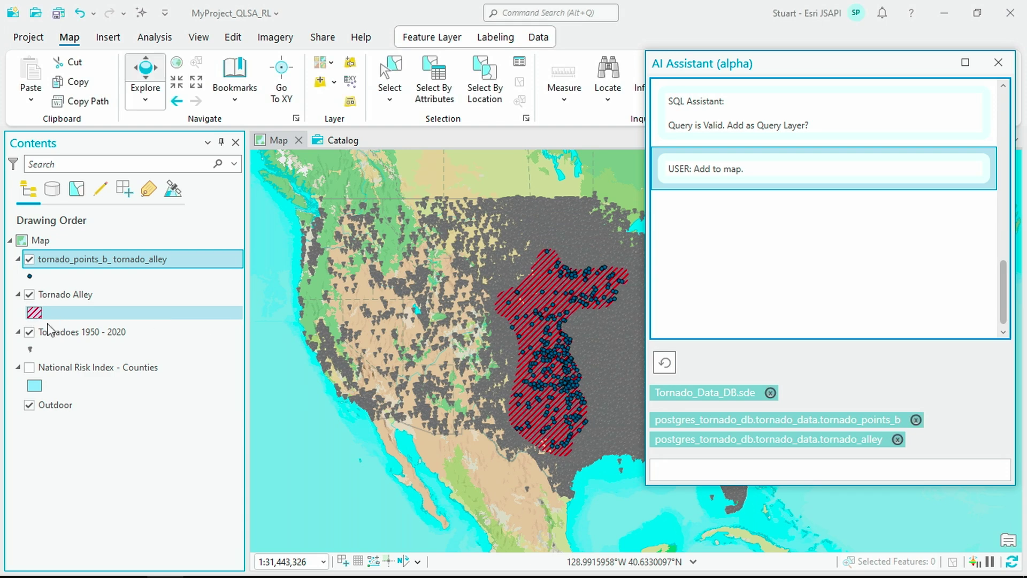
# Step: Hide Tornadoes 1950 - 2020 and highlight 'strong' and 'mag >= 3' in the assistant's SQL
pyautogui.click(29, 331)
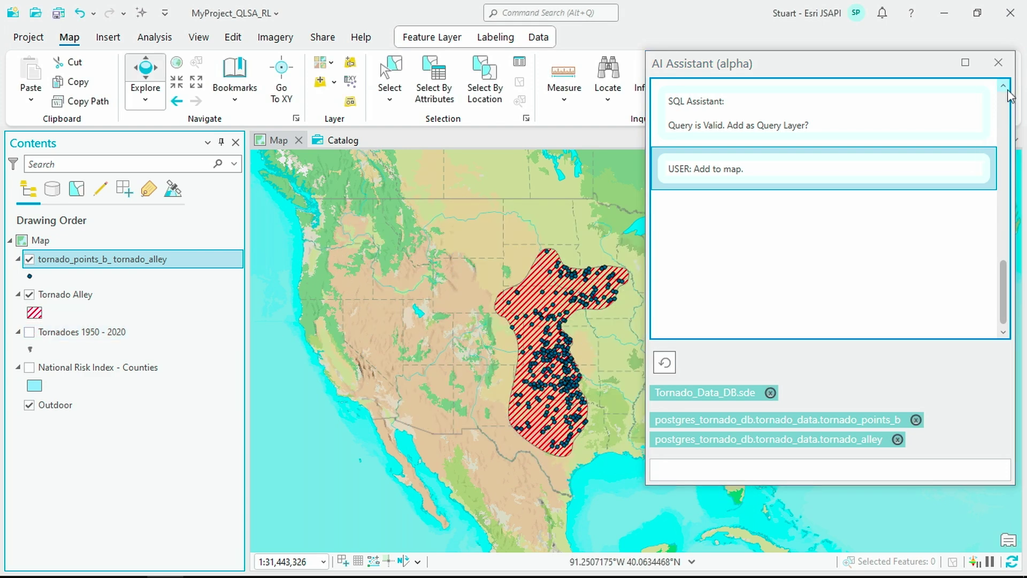
pyautogui.scroll(5, 984, 139)
pyautogui.moveTo(748, 102); pyautogui.dragTo(774, 102)
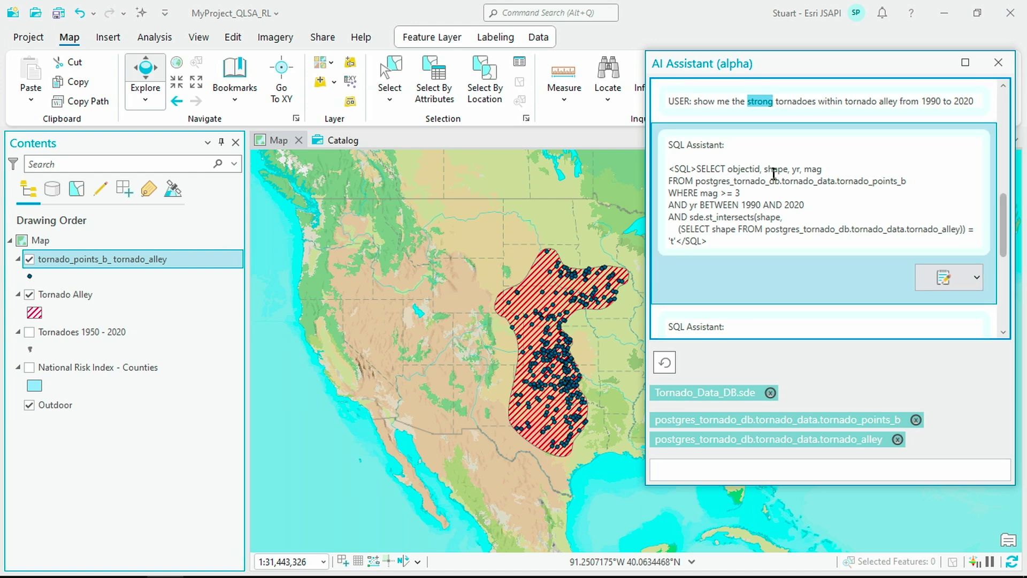
pyautogui.moveTo(745, 193); pyautogui.dragTo(701, 194)
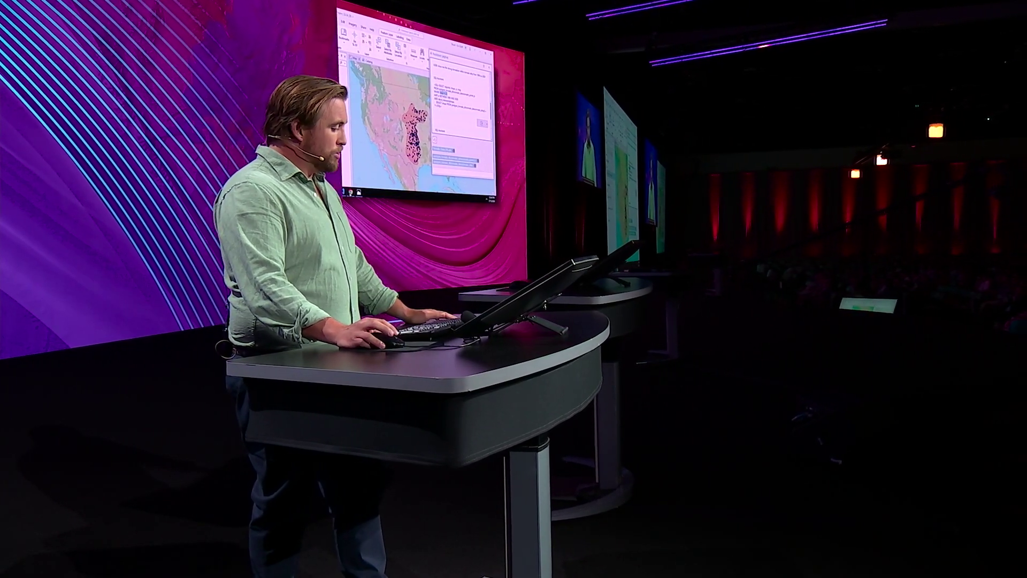
# Step: Ask the Survey123 assistant to 'create a survey responding to tornado damage' and view the form
pyautogui.hotkey('alt', 'Tab')
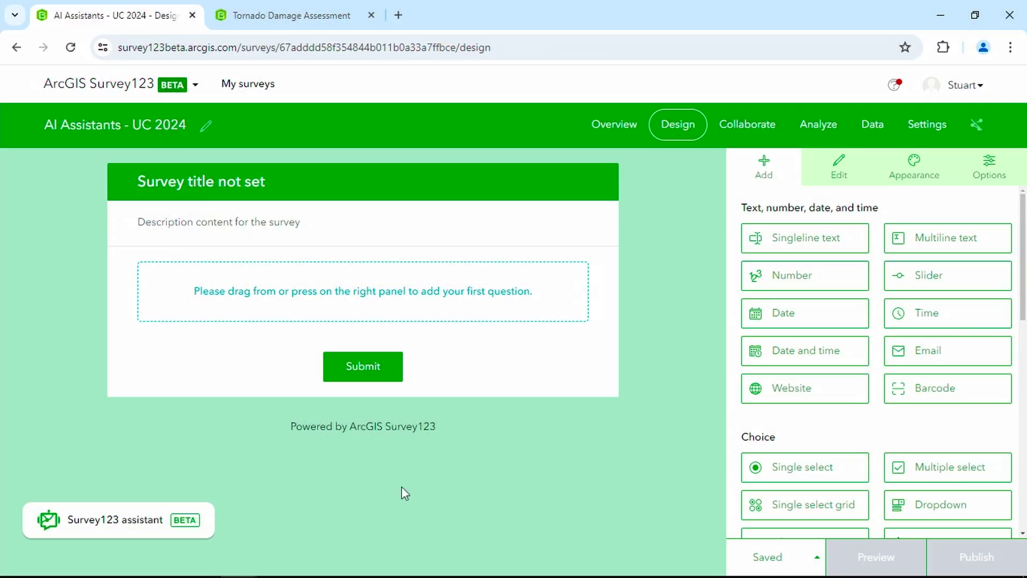
pyautogui.click(122, 514)
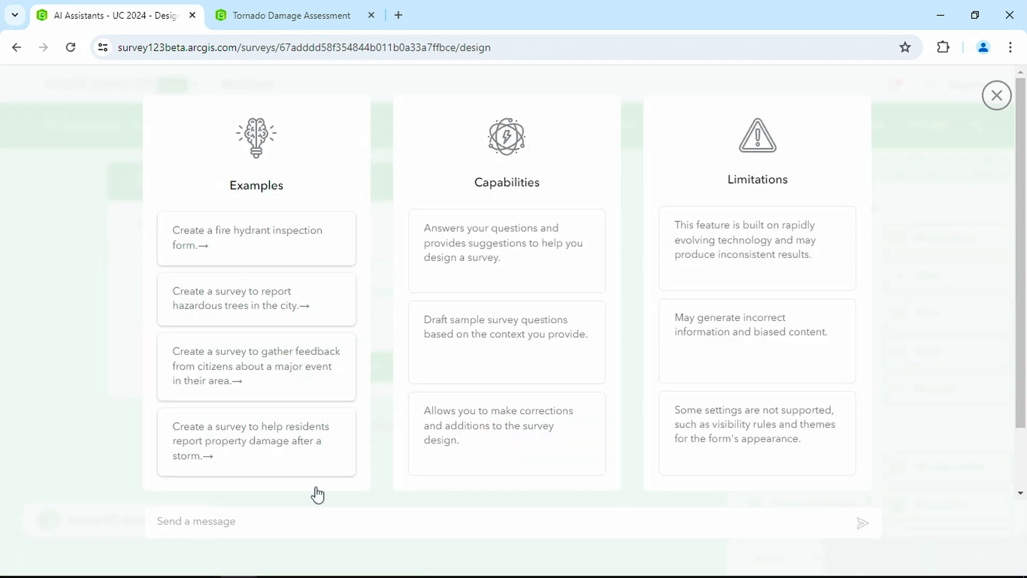
pyautogui.click(297, 517)
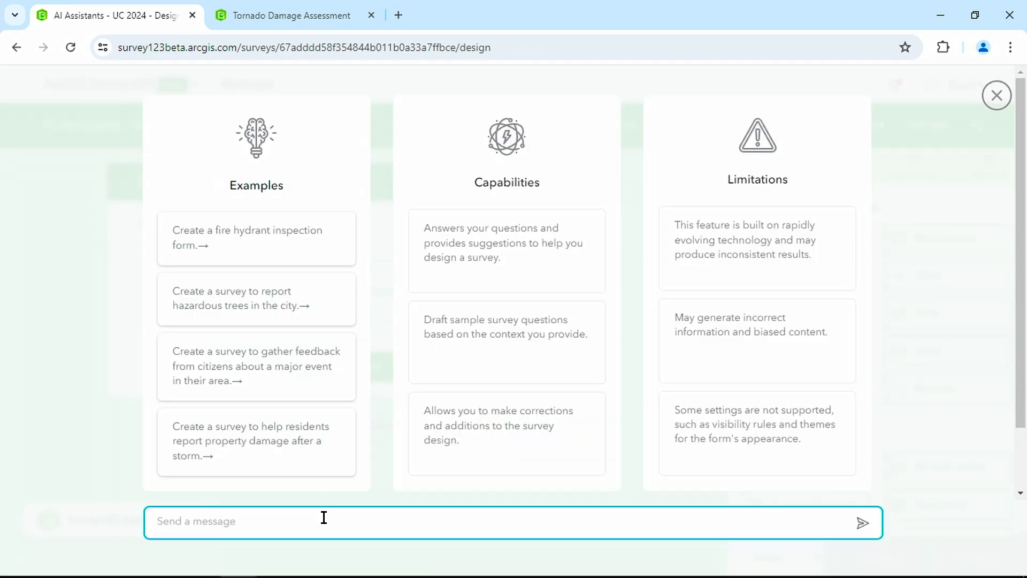
pyautogui.write('create a survey responding to tornado damage')
pyautogui.press('Return')
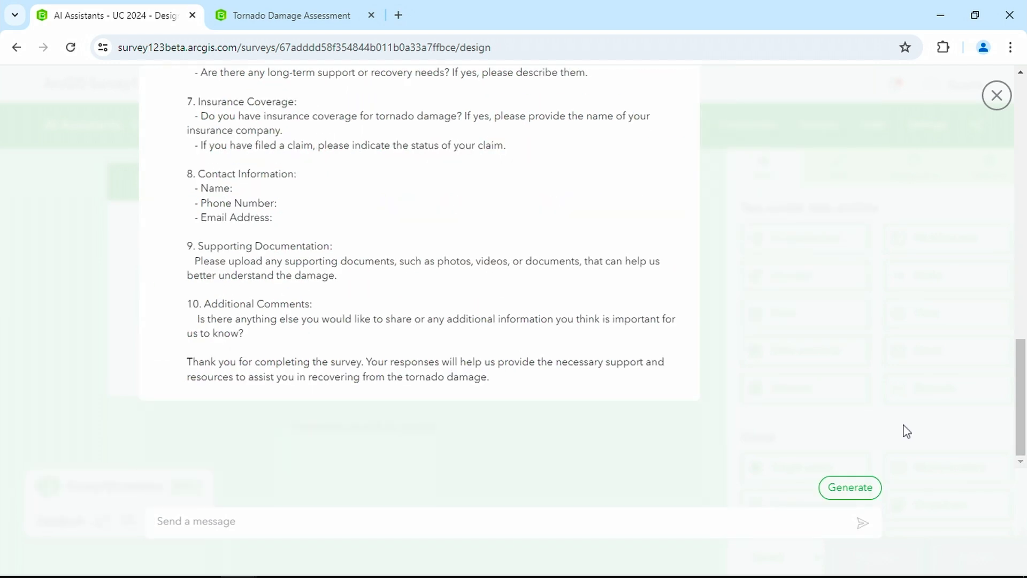
pyautogui.click(238, 16)
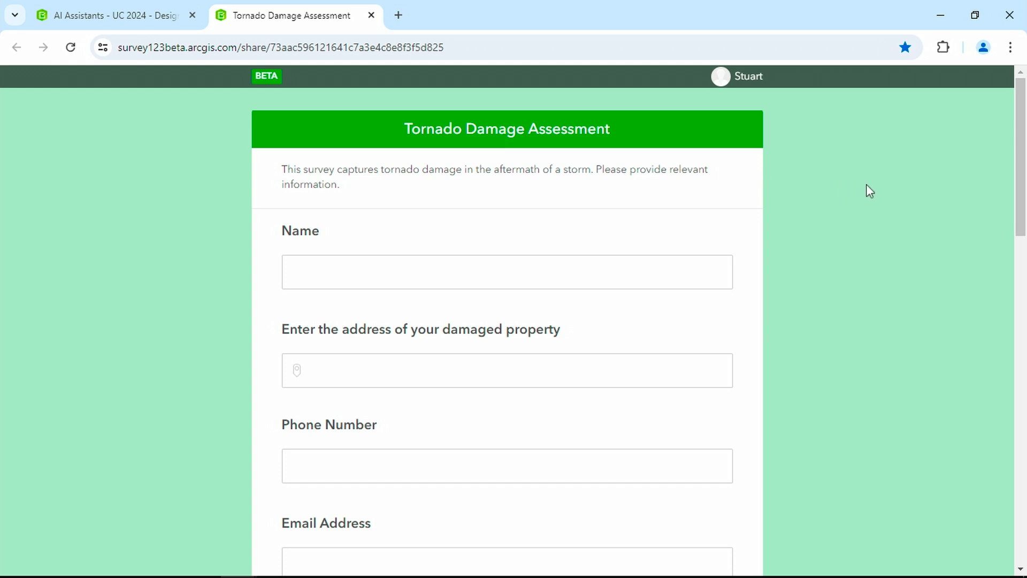
# Step: Drop image_8675309.jpeg onto the form's image question after minimizing the Photos viewer
pyautogui.moveTo(1020, 150); pyautogui.dragTo(1021, 343)
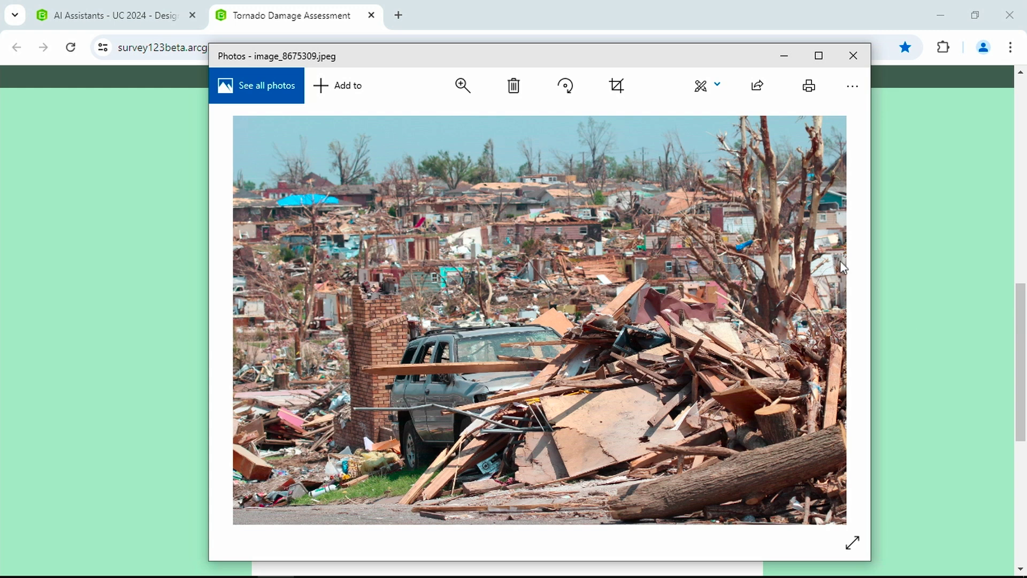
pyautogui.click(784, 56)
pyautogui.moveTo(801, 252); pyautogui.dragTo(621, 196)
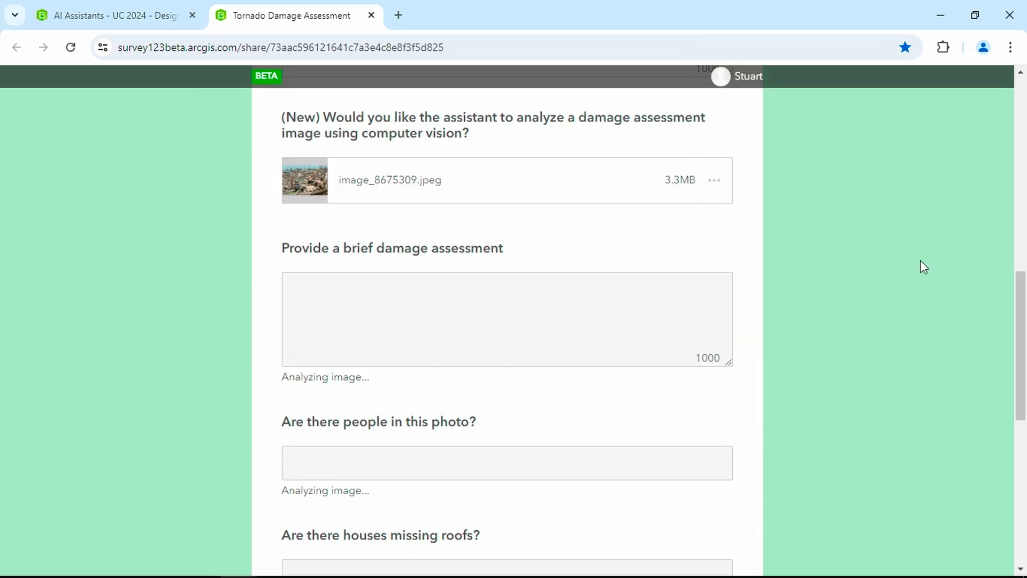